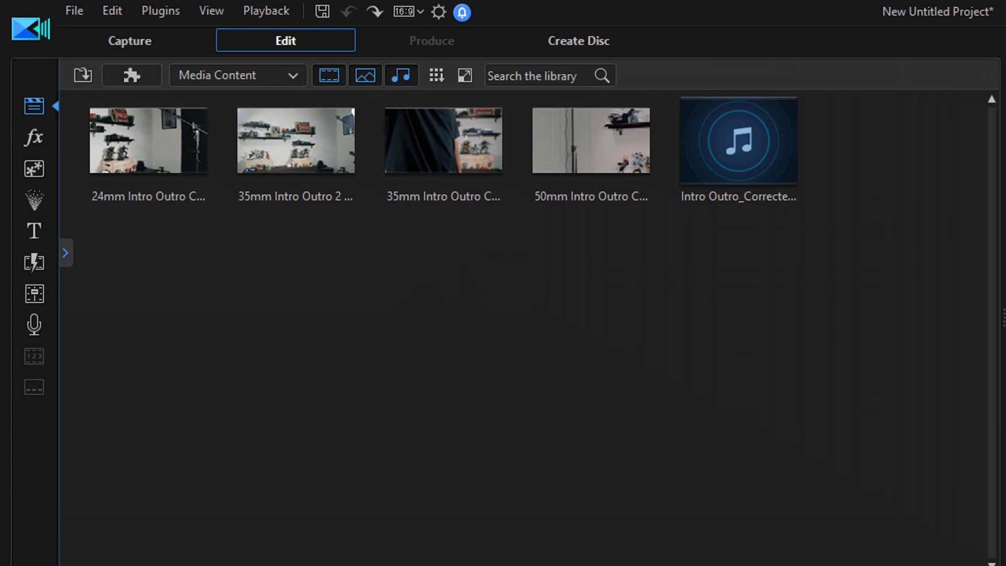
Step: Select the 24mm, two 35mm and 50mm camera clips in the library and check their actions
ctrl+click(156, 169)
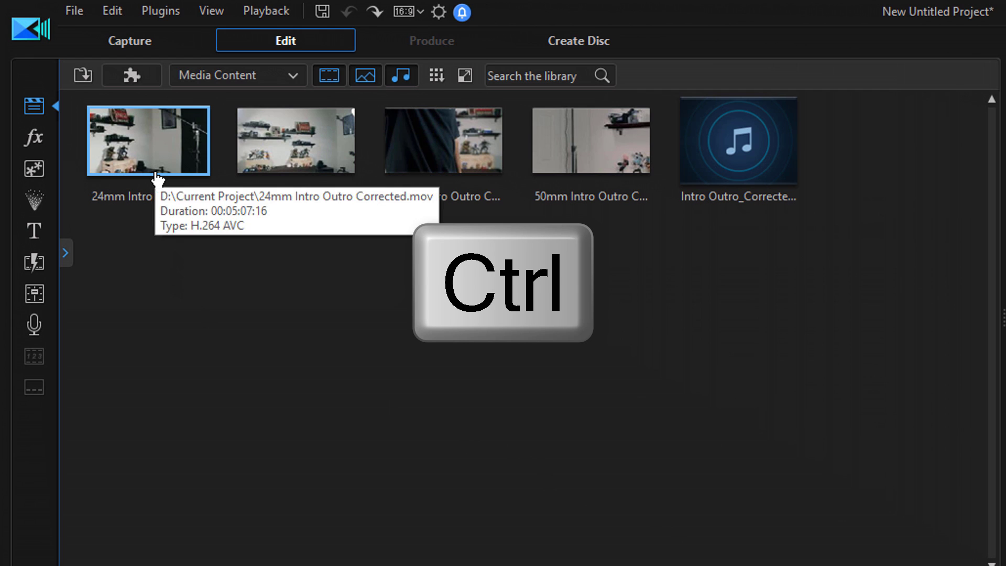
ctrl+click(283, 160)
ctrl+click(411, 160)
ctrl+click(563, 159)
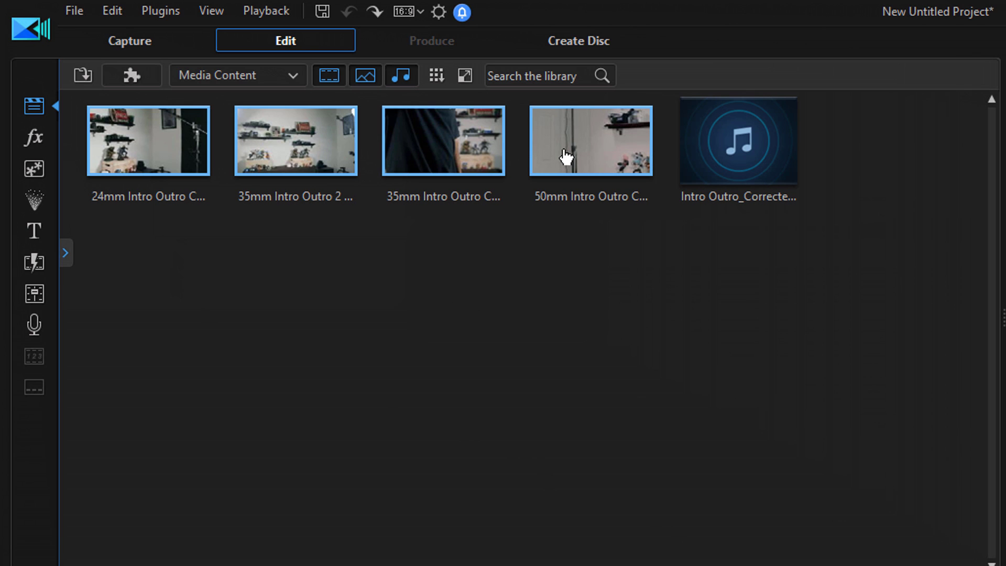
right_click(564, 148)
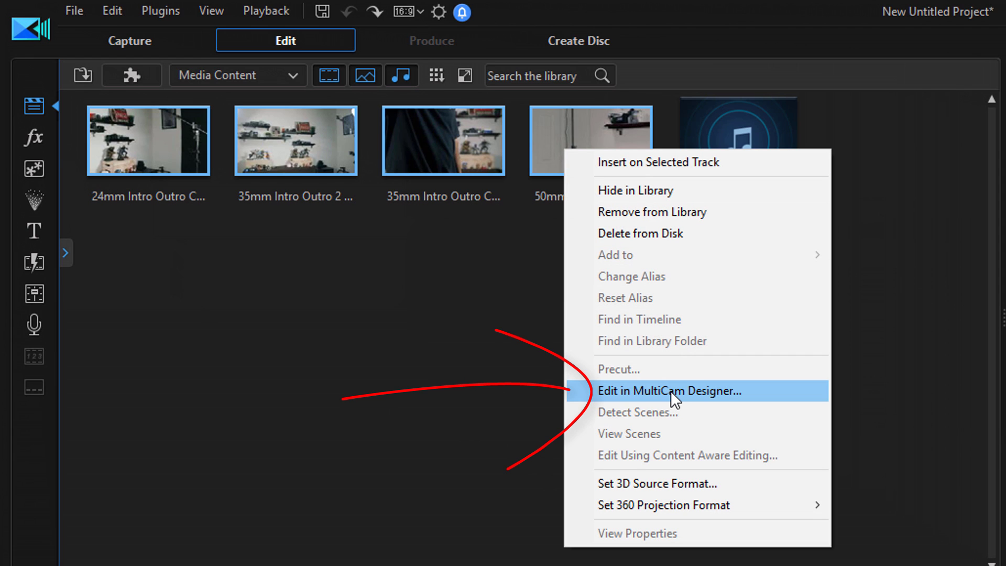
click(482, 366)
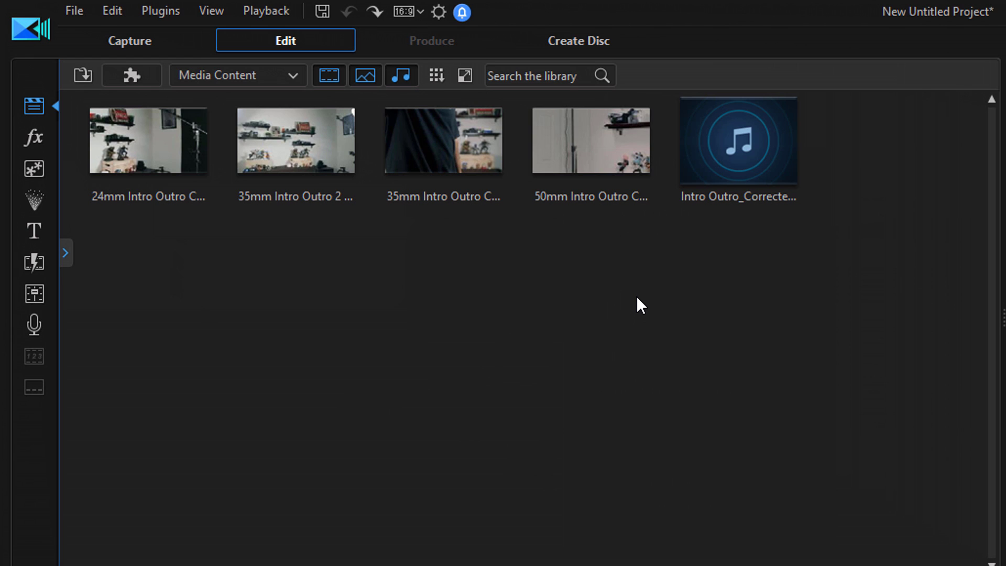
Step: Box-select all four camera clips again, then launch MultiCam Designer from the Plugins list
drag(636, 296, 144, 138)
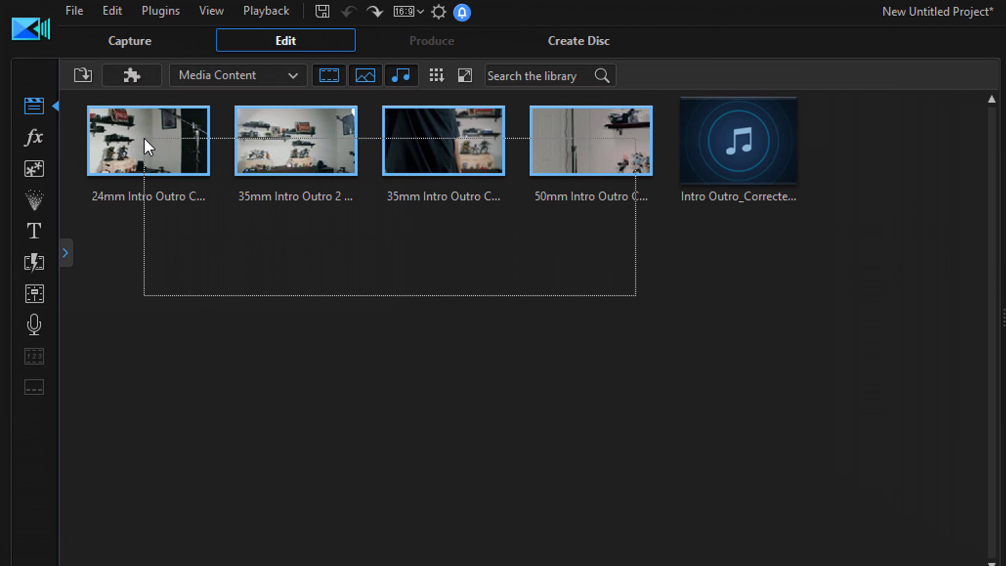
drag(144, 137, 143, 137)
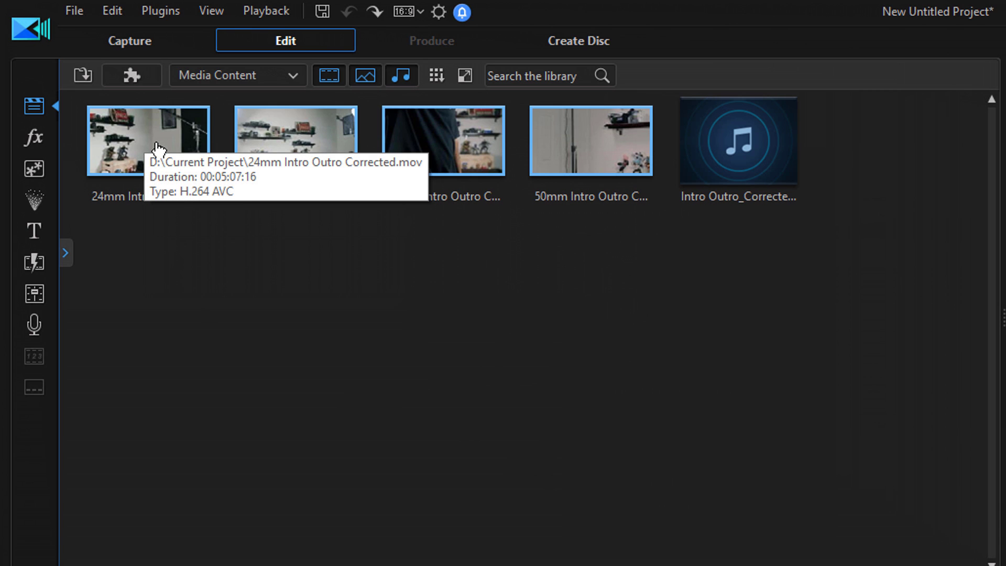
right_click(156, 144)
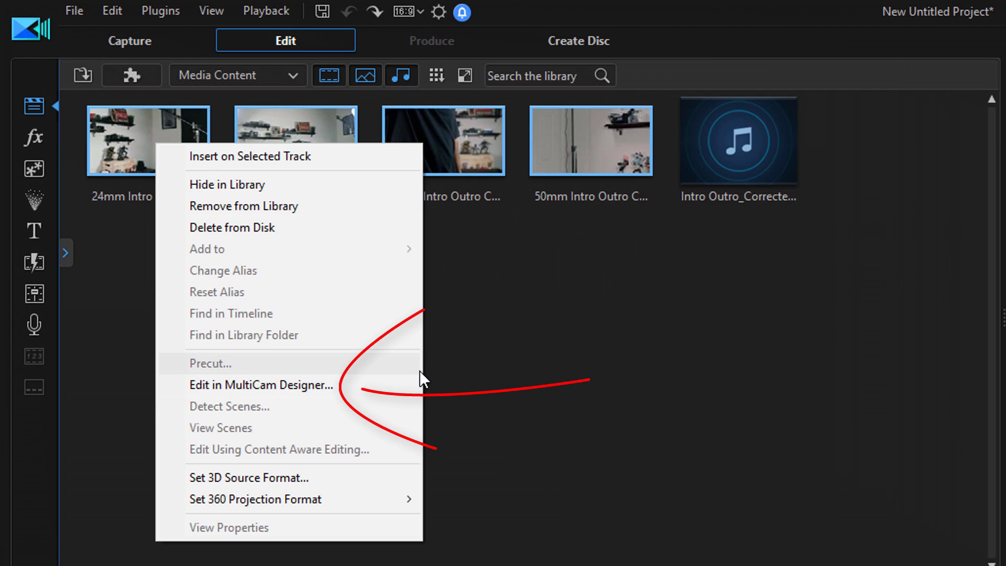
click(607, 367)
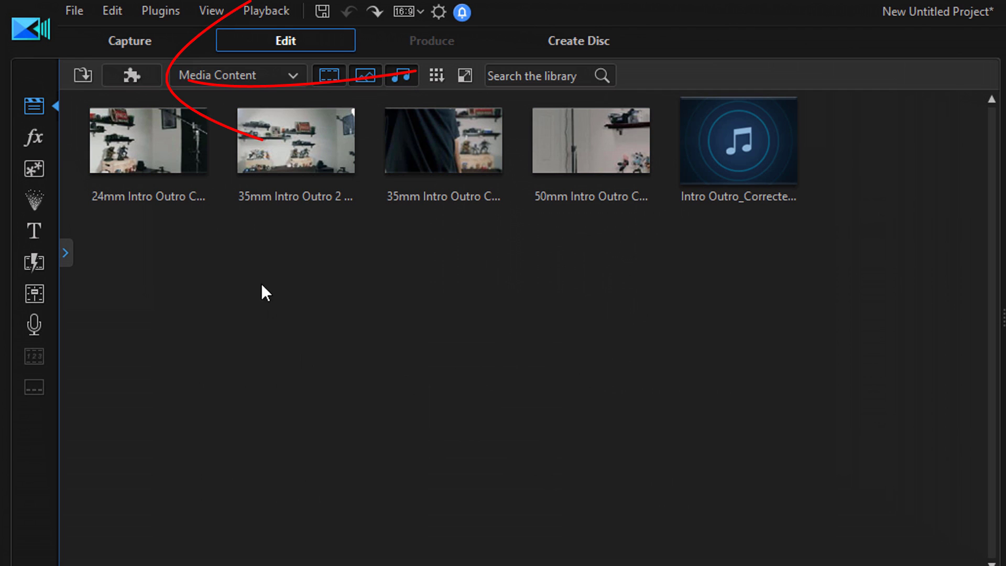
click(131, 75)
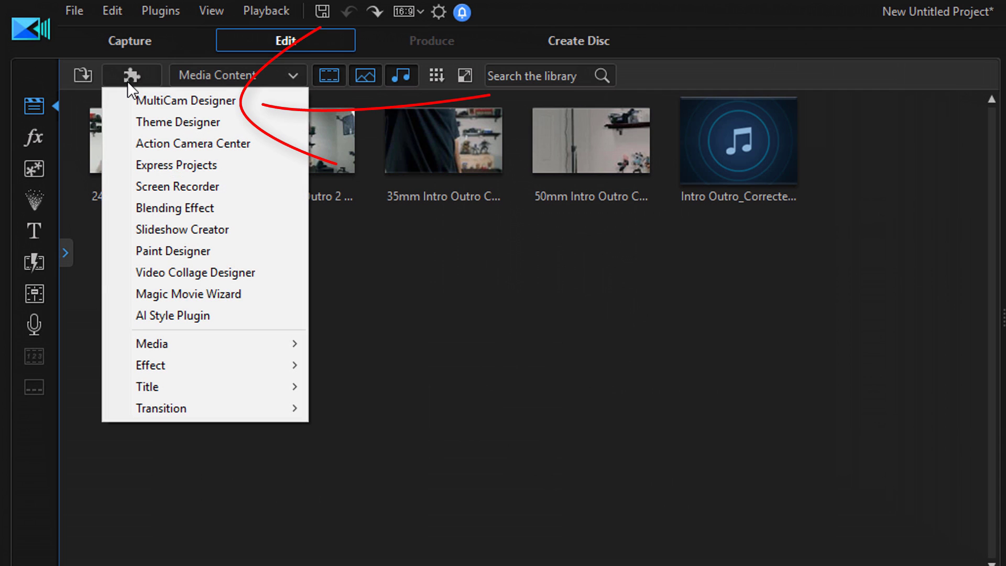
click(193, 102)
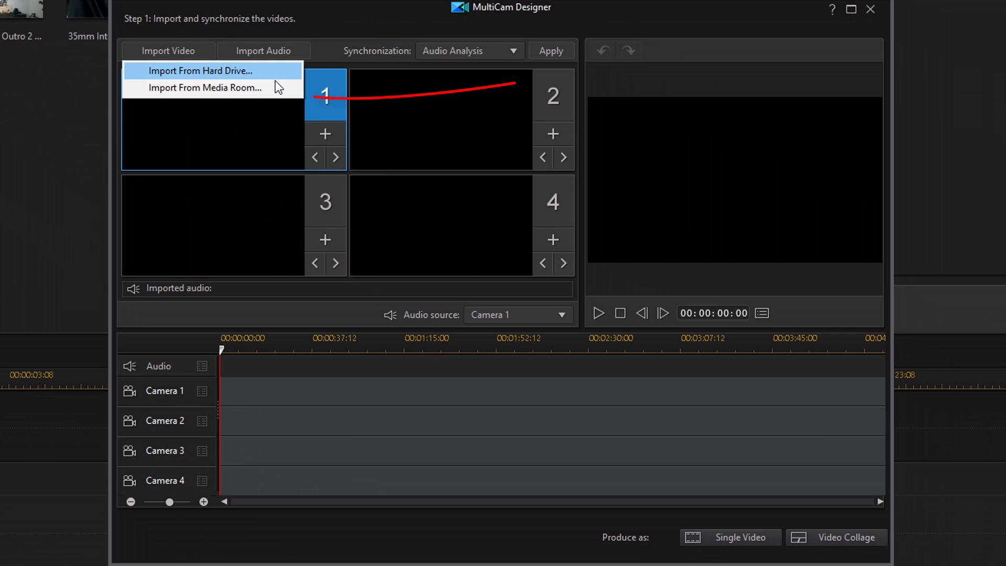
Step: Import the 24mm, two 35mm and 50mm Intro Outro clips from the Media Room into Cameras 1–4
click(241, 87)
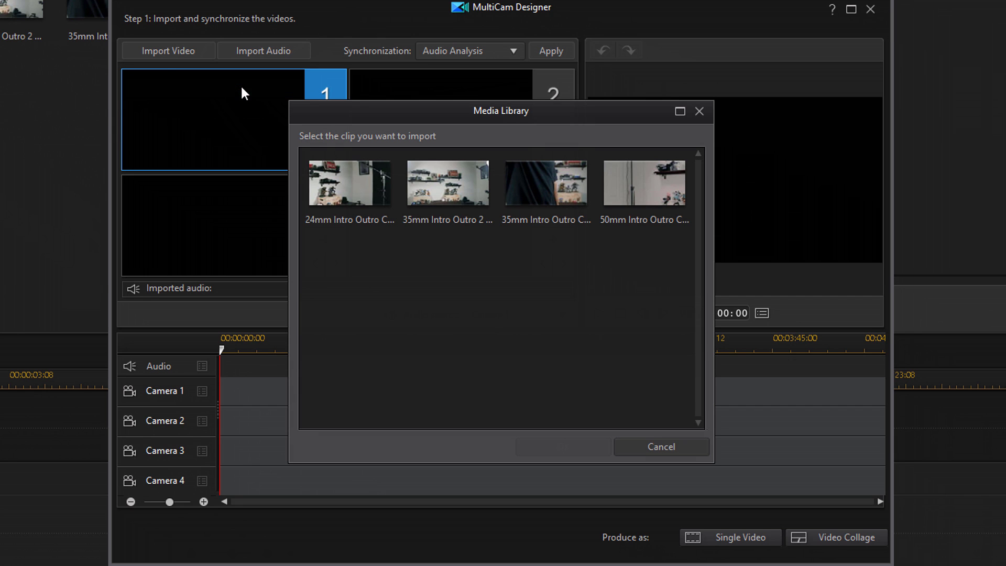
click(338, 205)
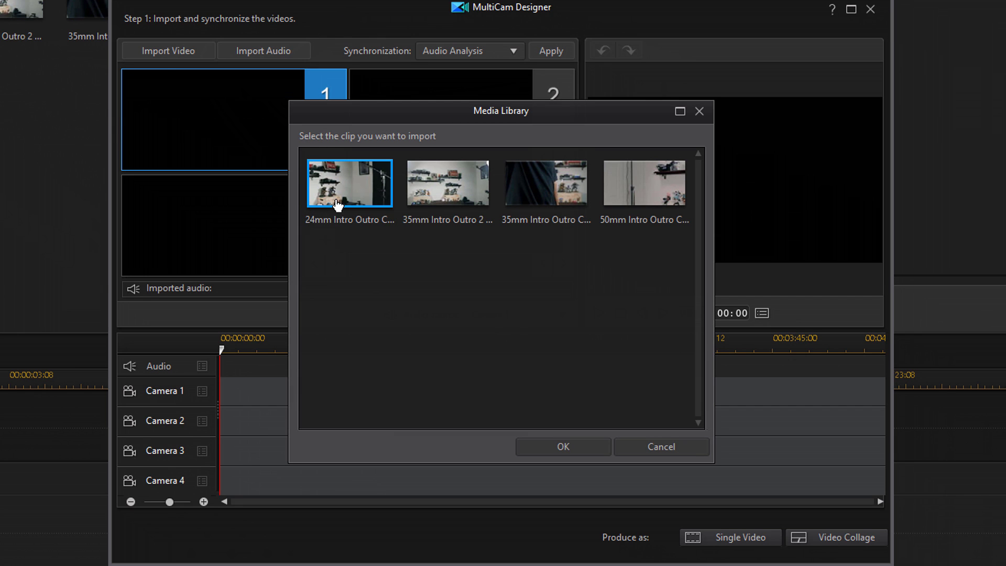
click(462, 208)
click(519, 206)
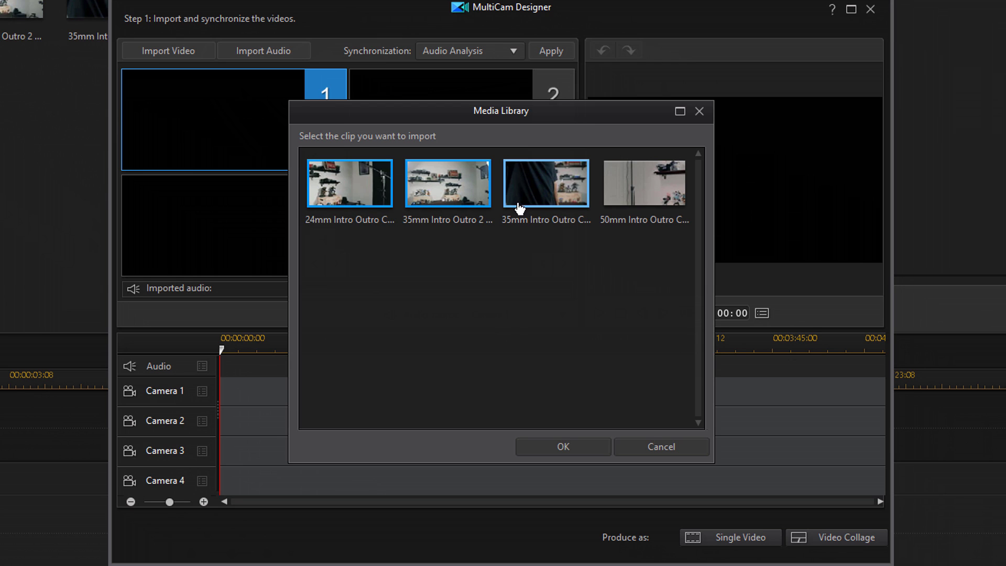
click(648, 205)
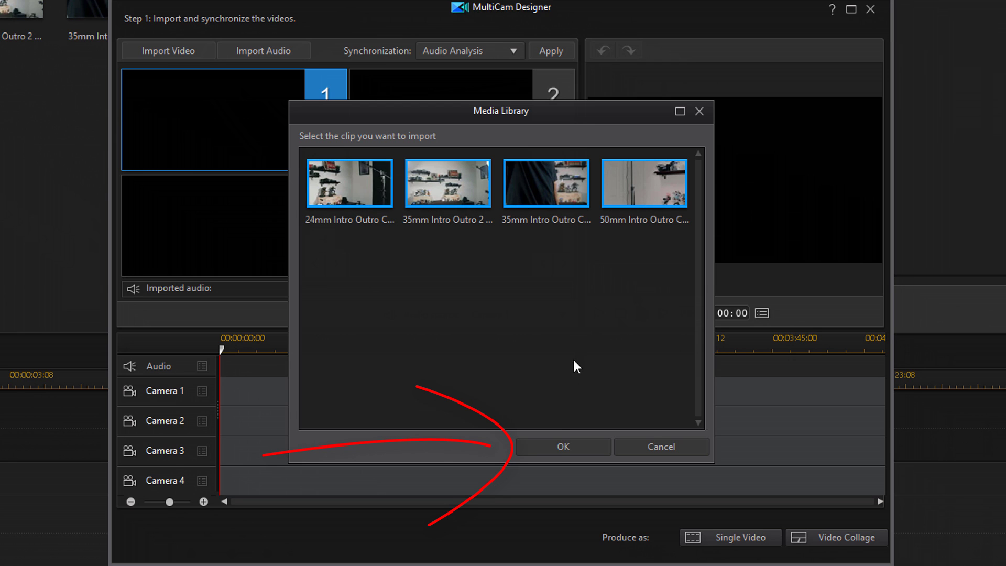
click(559, 446)
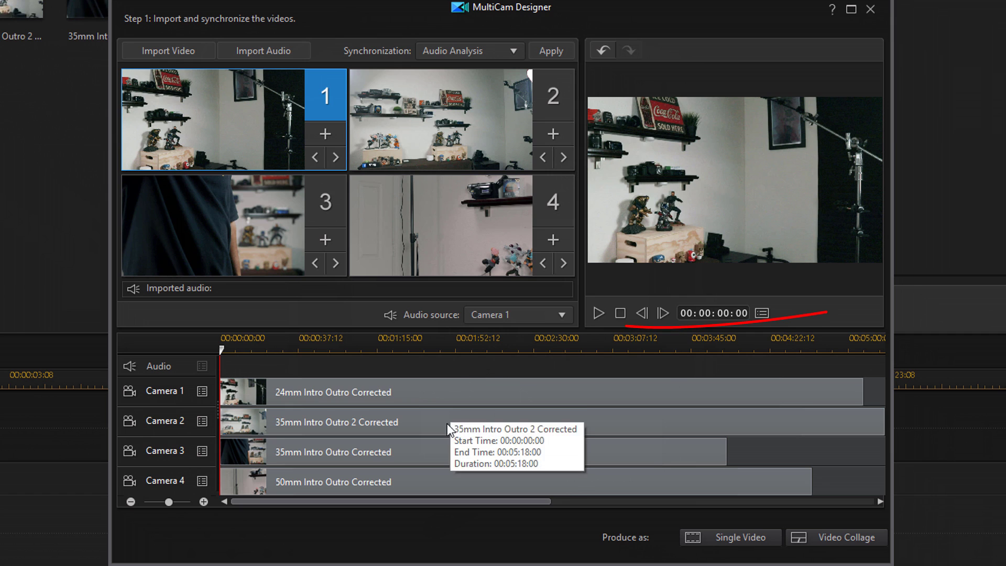
Step: Leave Camera 1 as the audio source and bring up the Import Audio choices
click(562, 316)
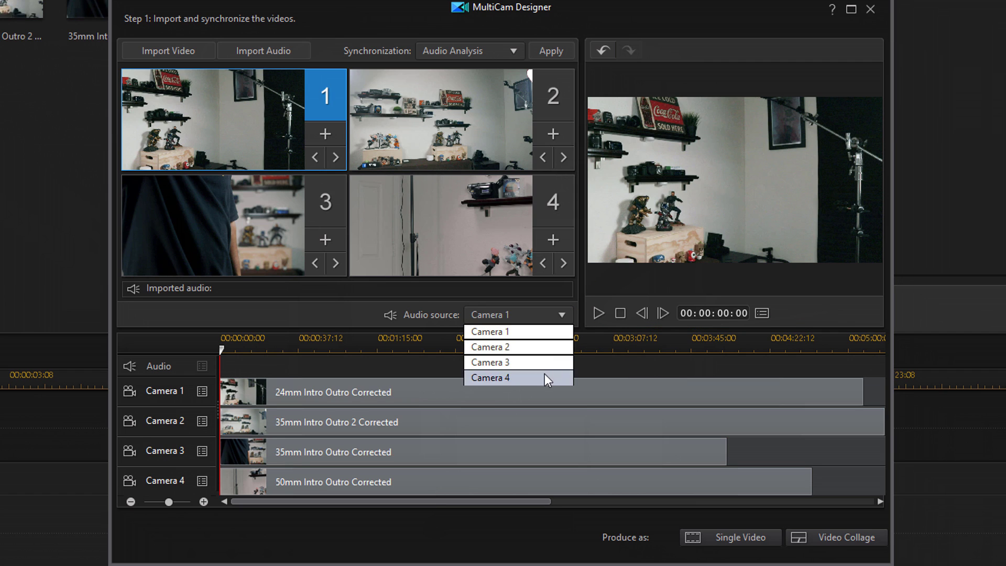
click(526, 333)
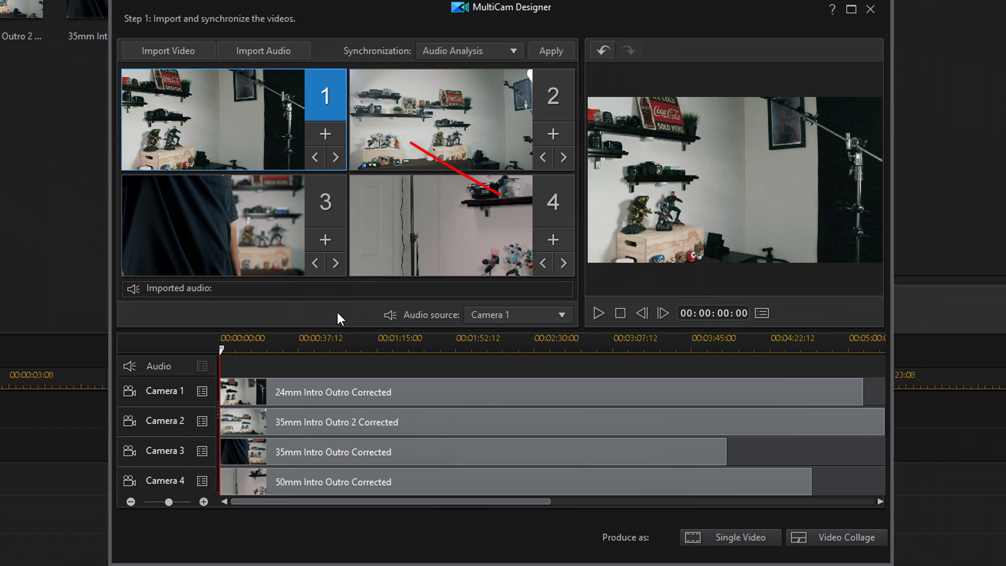
click(260, 53)
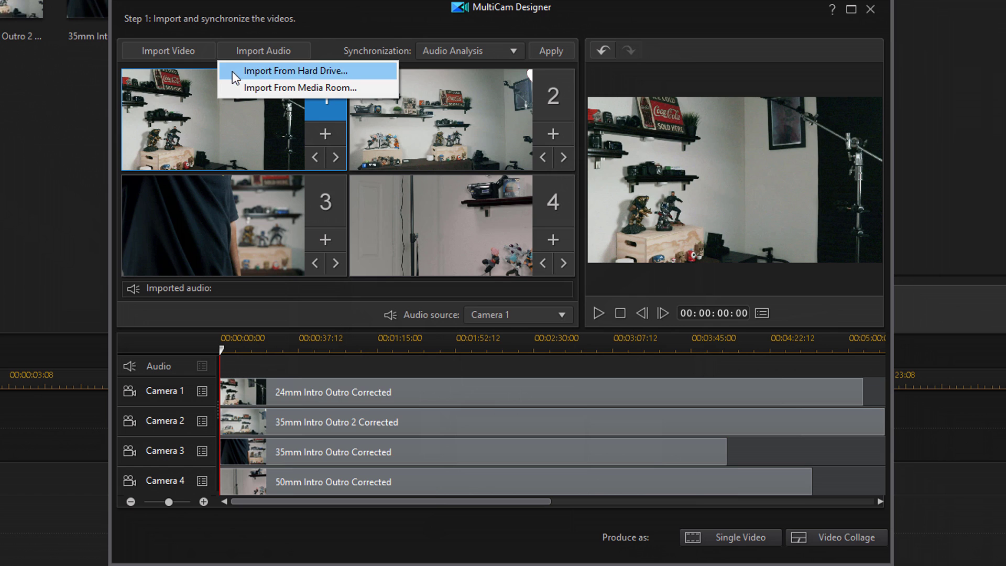
Step: Import Intro Outro_Corrected.wav from the Media Room and set Imported Audio as the audio source
click(376, 88)
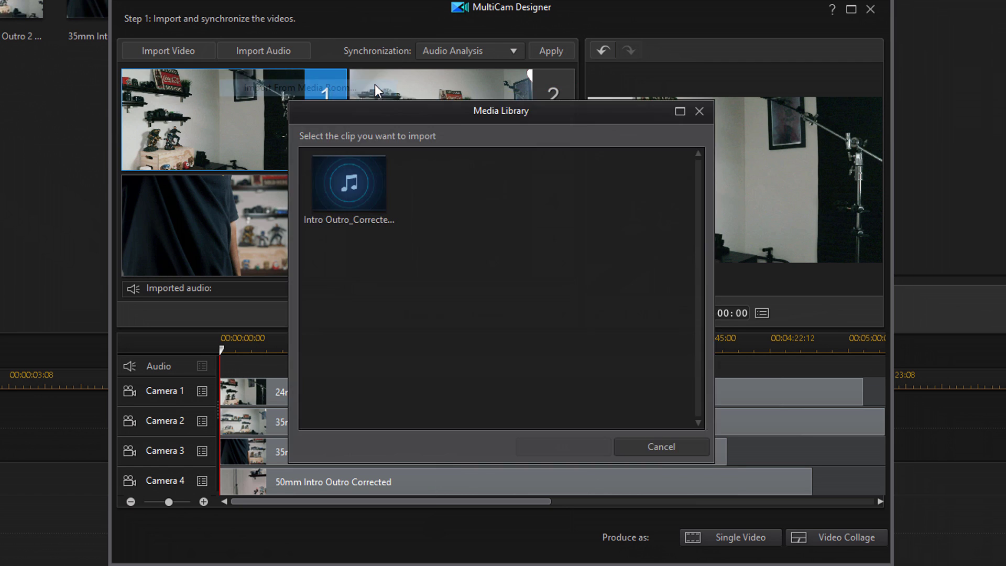
click(365, 195)
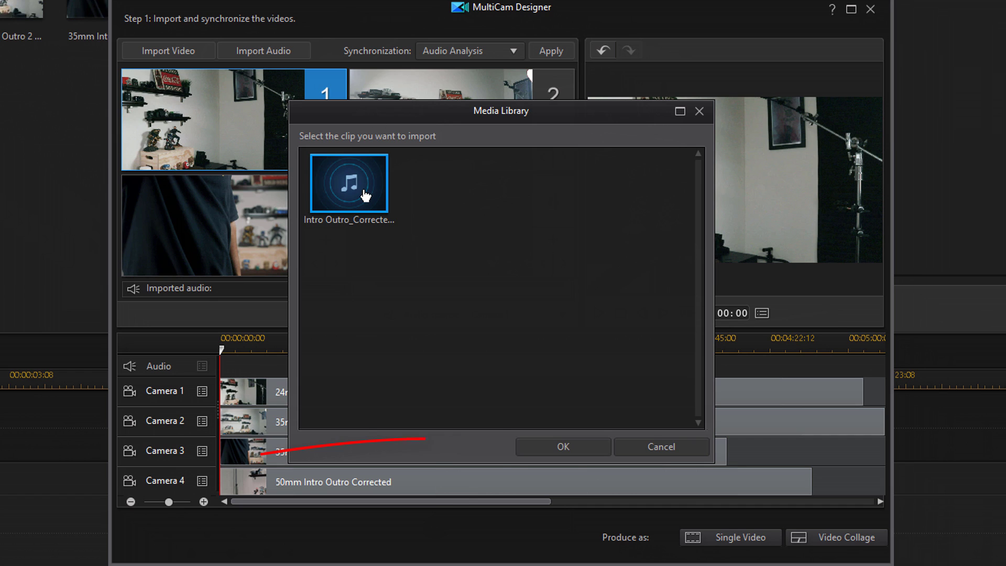
click(573, 449)
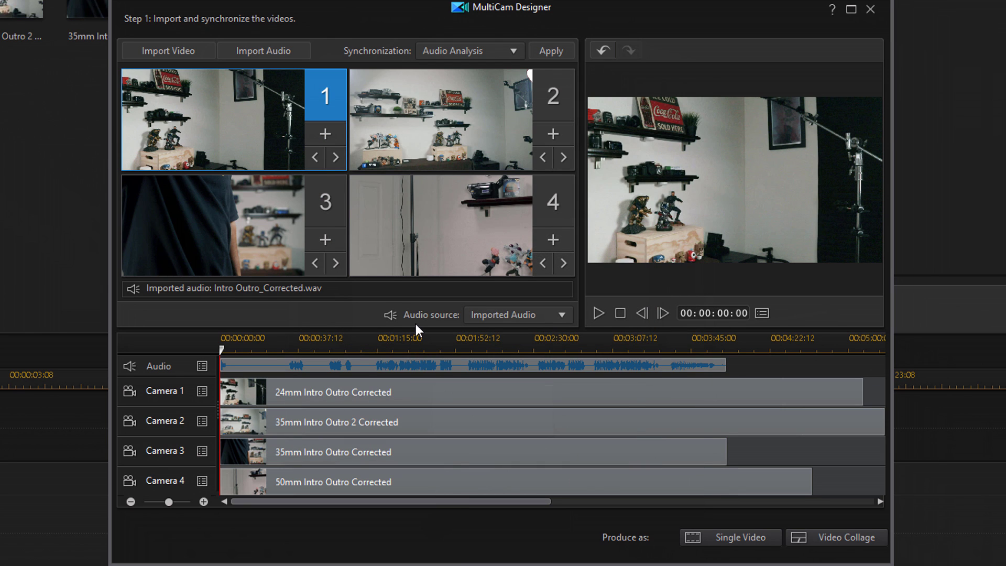
click(537, 319)
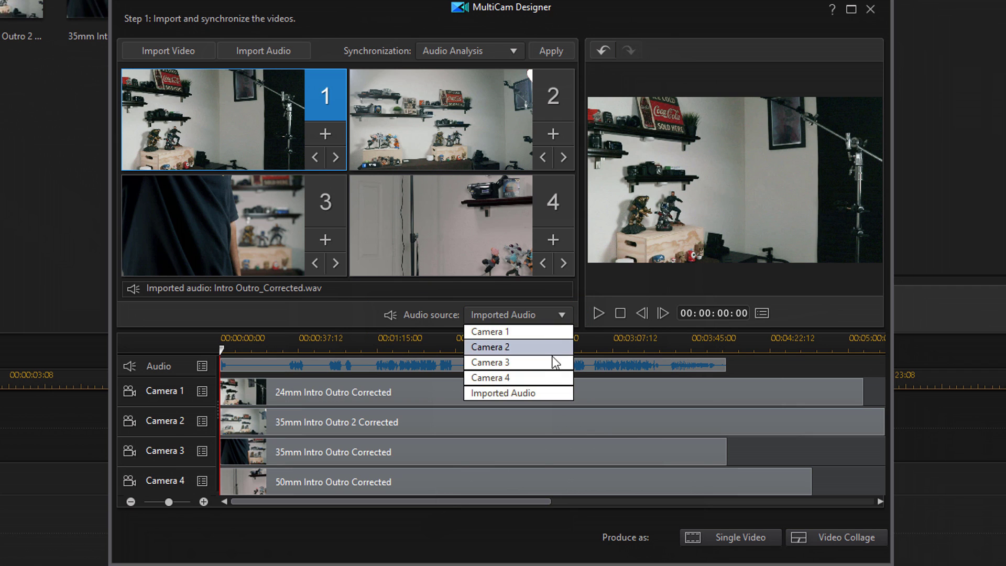
click(546, 393)
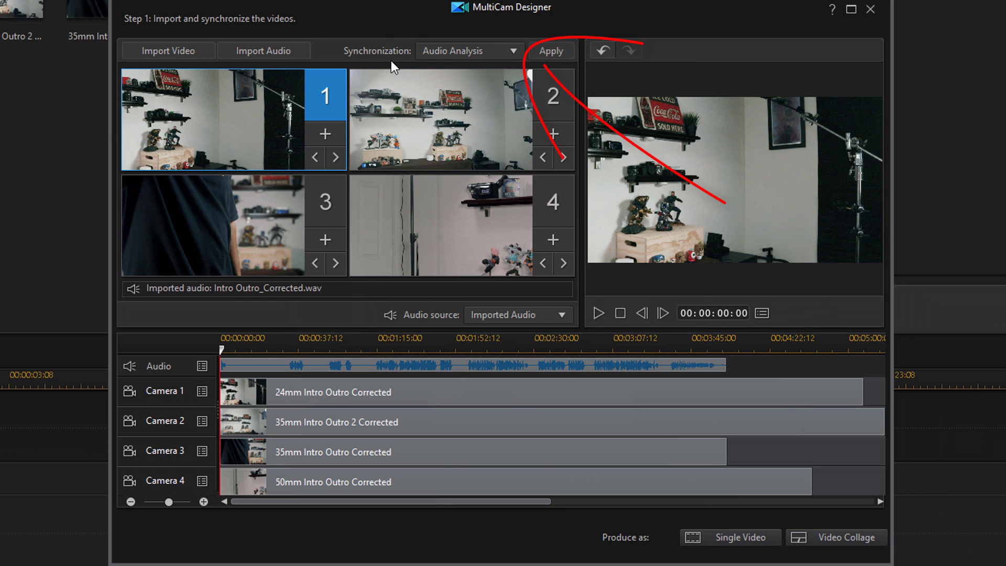
click(517, 54)
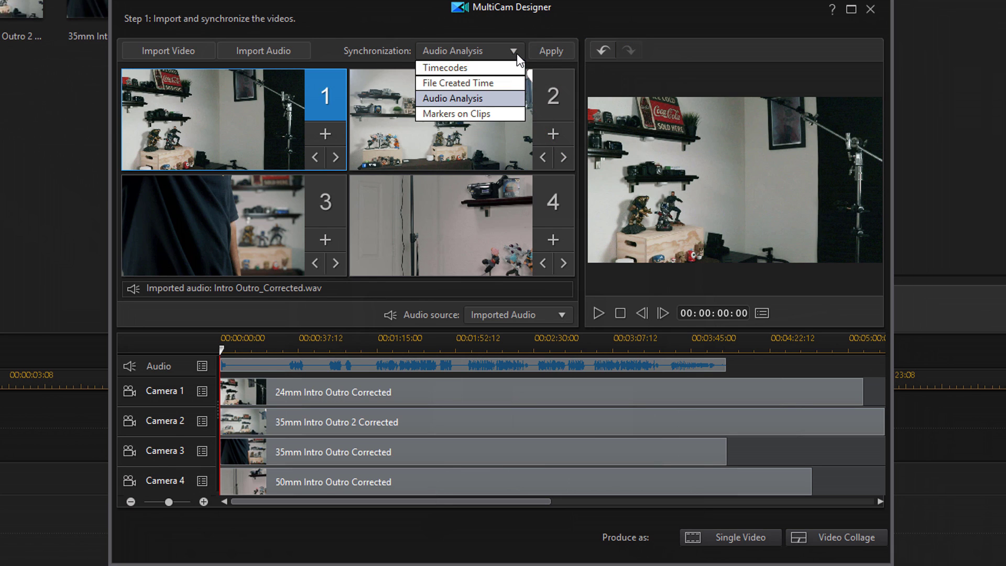
click(507, 99)
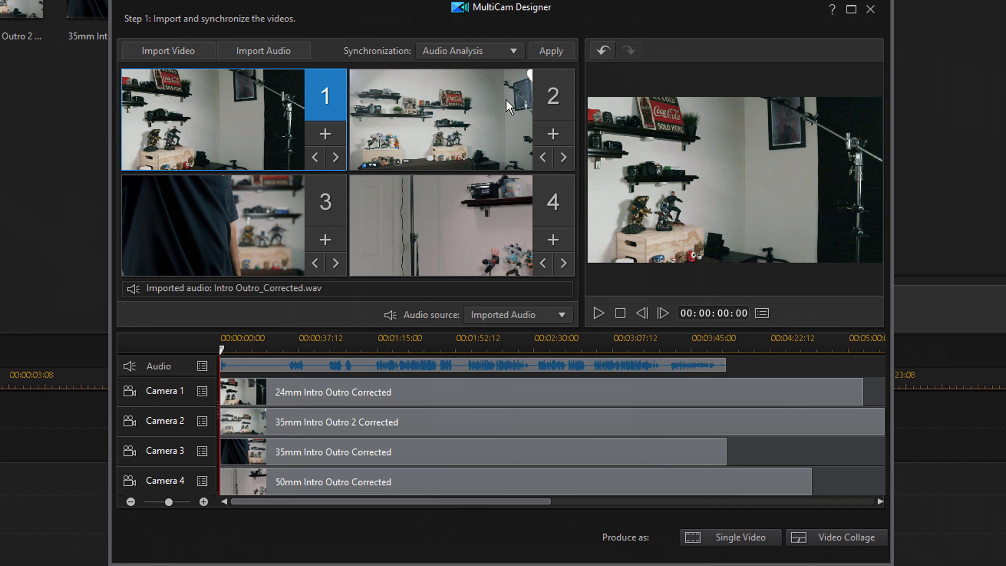
click(552, 55)
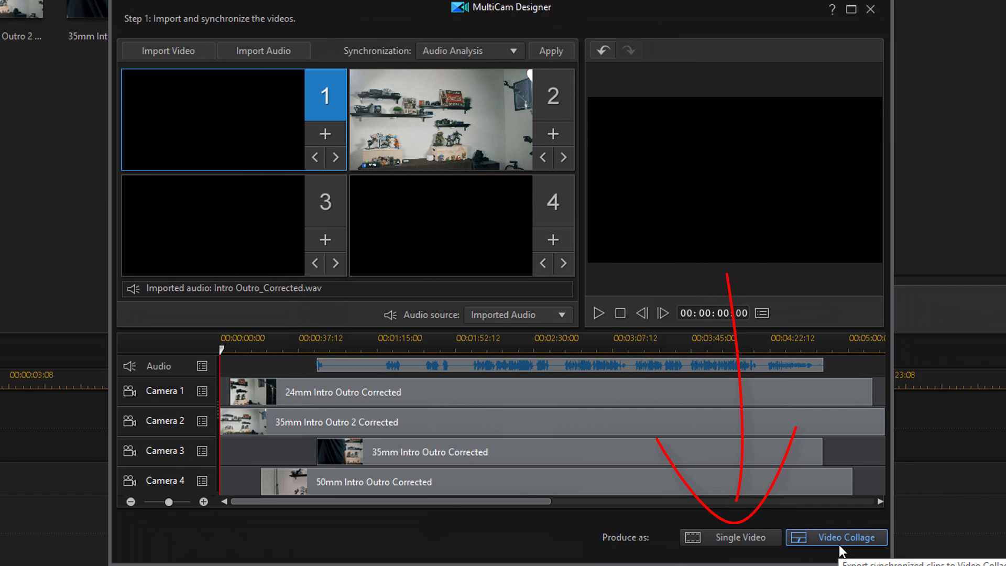
Step: Switch to Single Video output and move the playhead to about 1:37
click(742, 537)
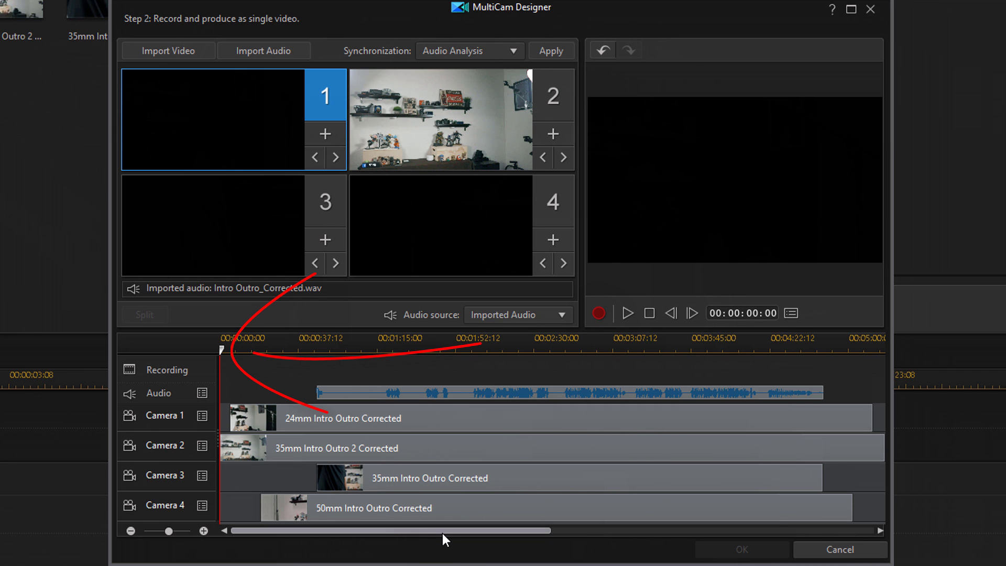
mouse_move(221, 347)
mouse_down()
mouse_move(311, 358)
mouse_move(356, 384)
mouse_move(386, 422)
mouse_move(425, 439)
mouse_up()
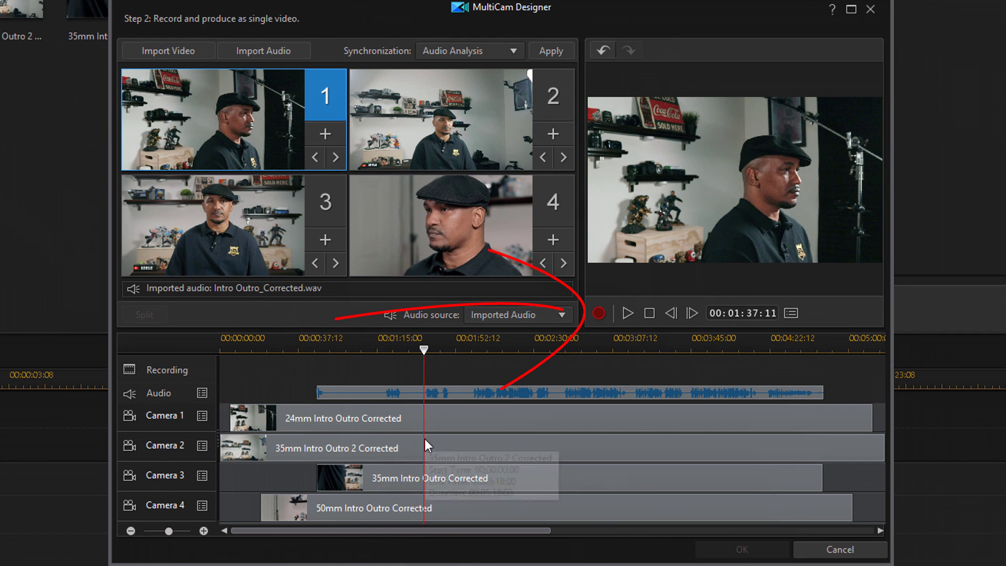
Step: Record a live take from 1:37 cutting to camera 3 then camera 4, then stop and rewind
click(601, 317)
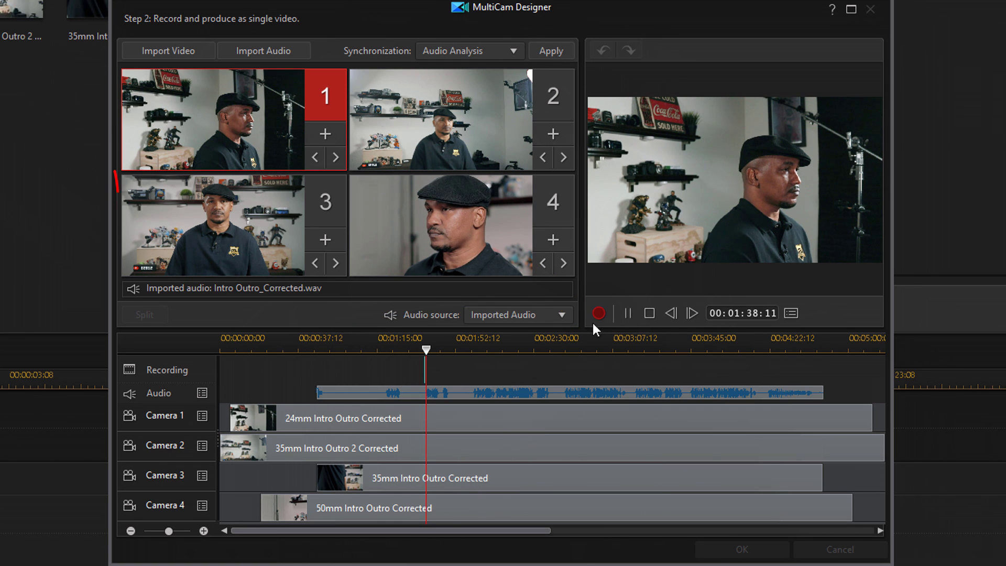
click(261, 241)
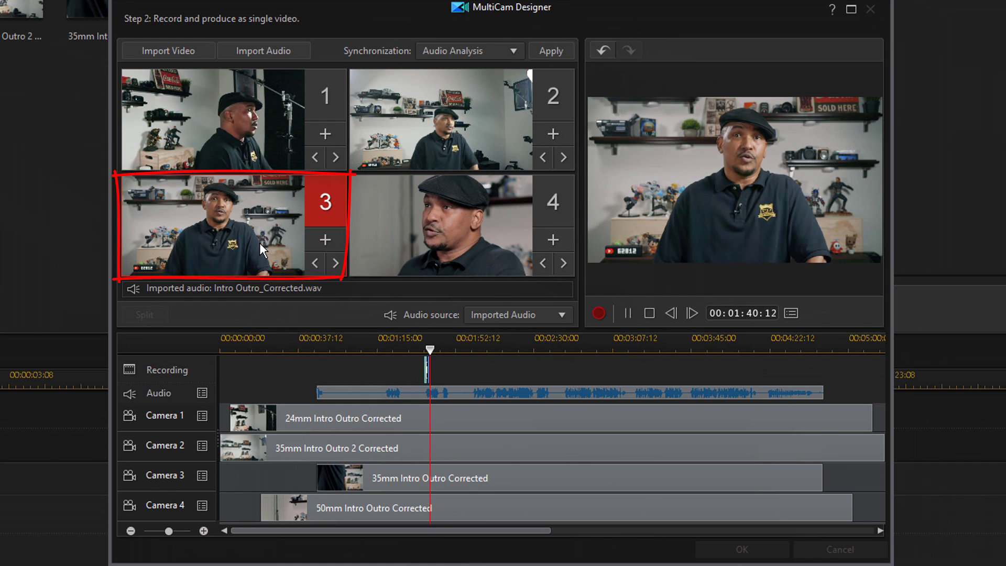
click(420, 247)
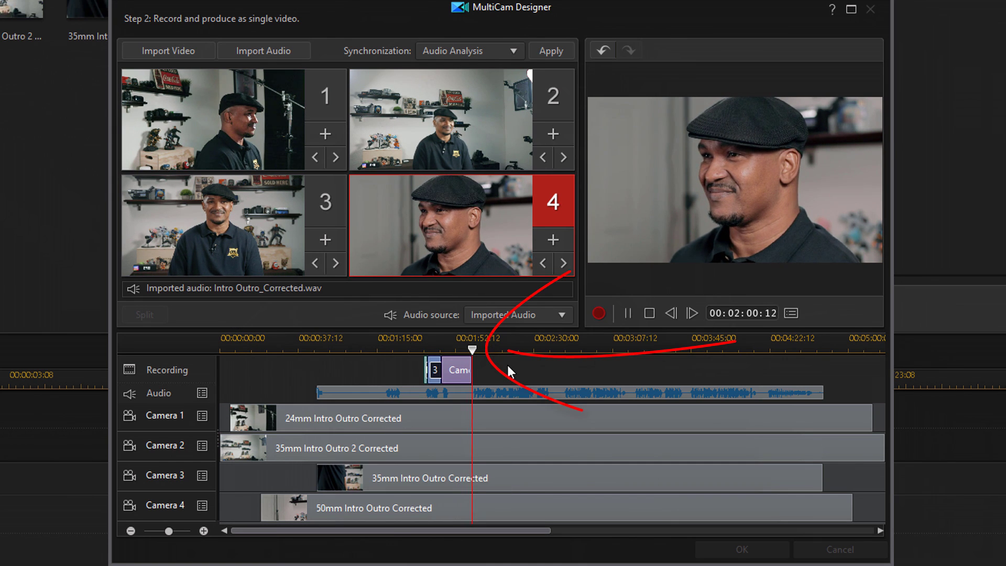
drag(477, 357, 434, 349)
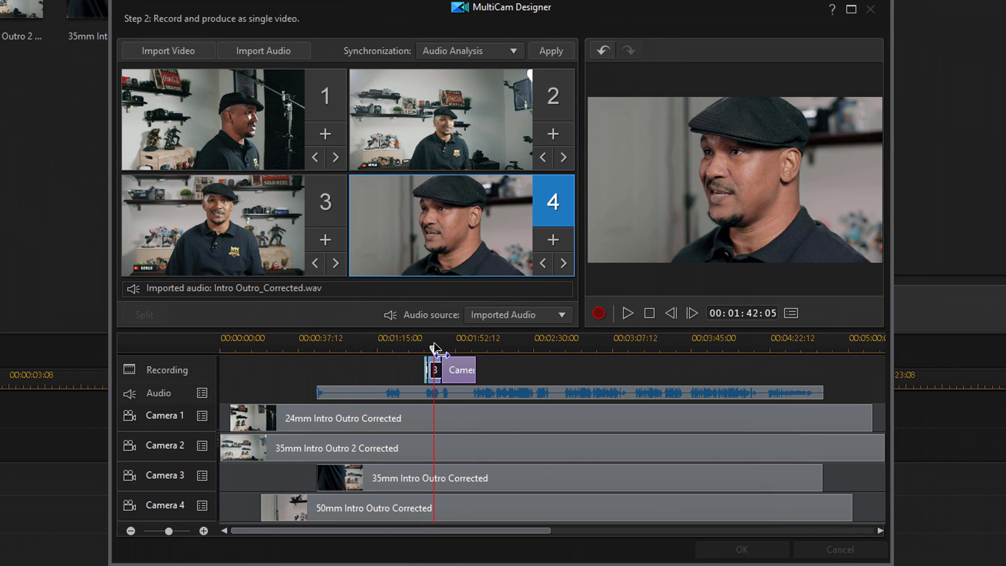
Step: Record a take from 1:37 cutting to cameras 2 and 4, then extend camera 4's section to 2:43
drag(434, 348, 424, 349)
key(space)
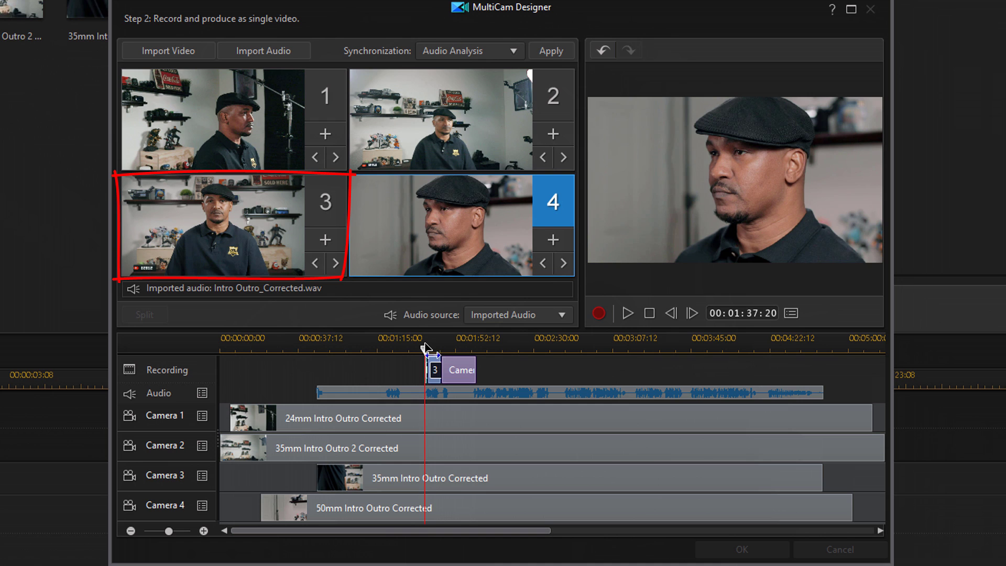
click(398, 143)
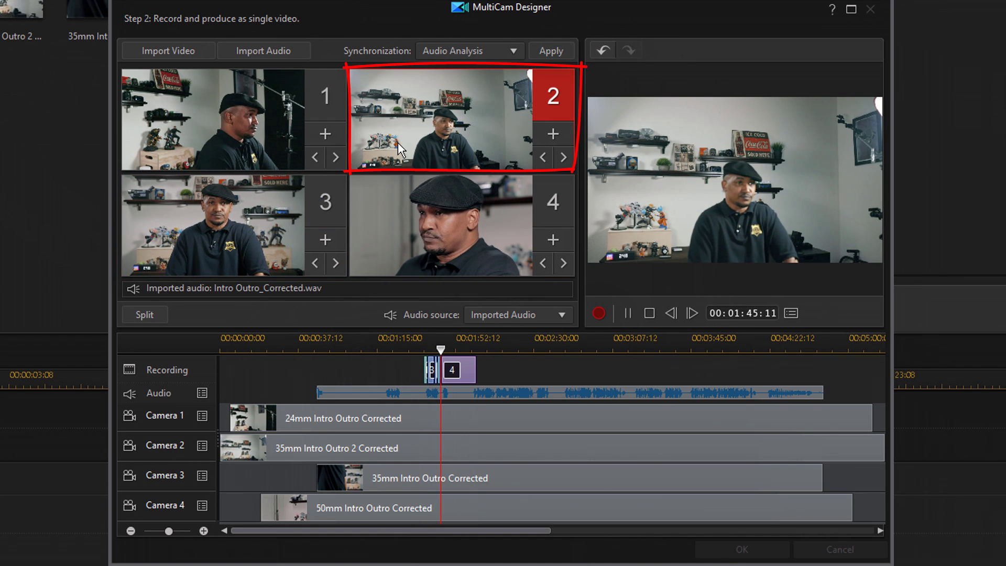
click(428, 228)
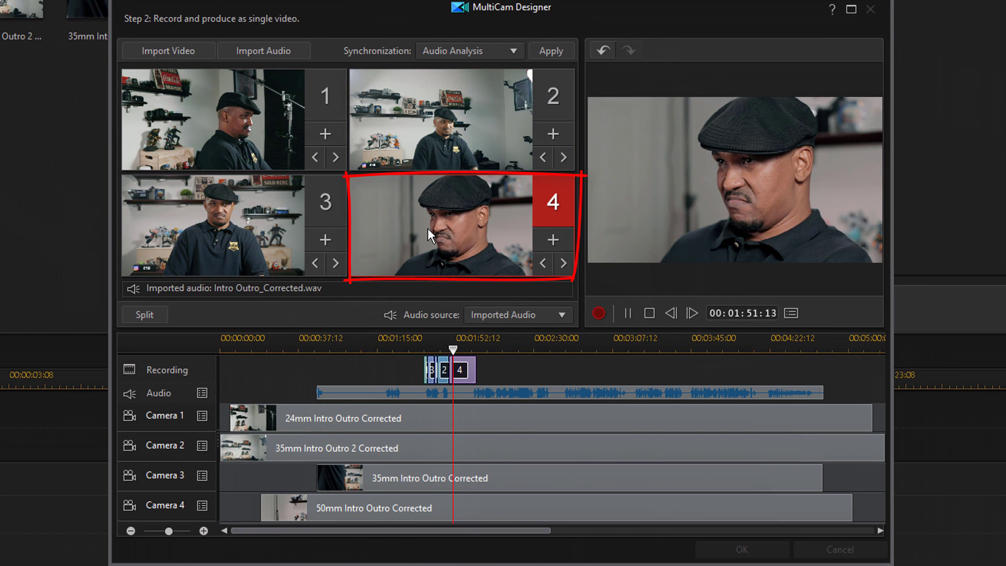
click(460, 350)
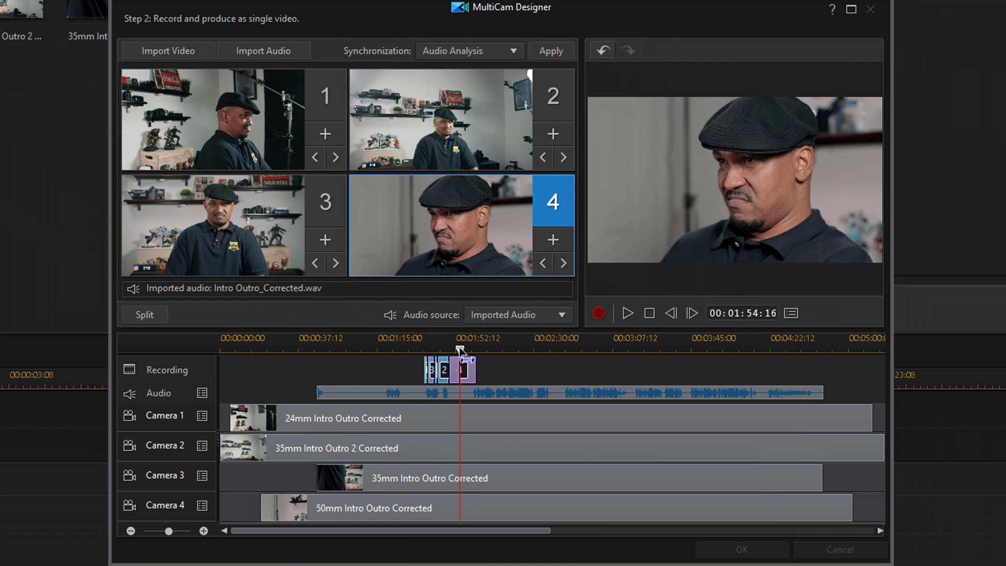
drag(461, 350, 560, 410)
Step: Record from 2:43 to 3:04 cutting to cameras 3, 4, 1, 4, 3, then send the edit to the timeline
key(space)
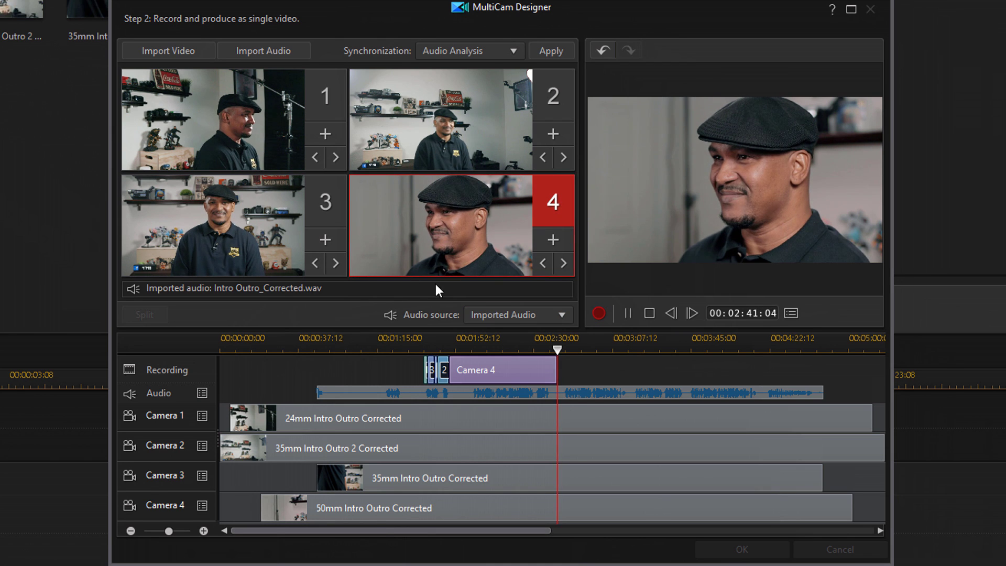
click(243, 233)
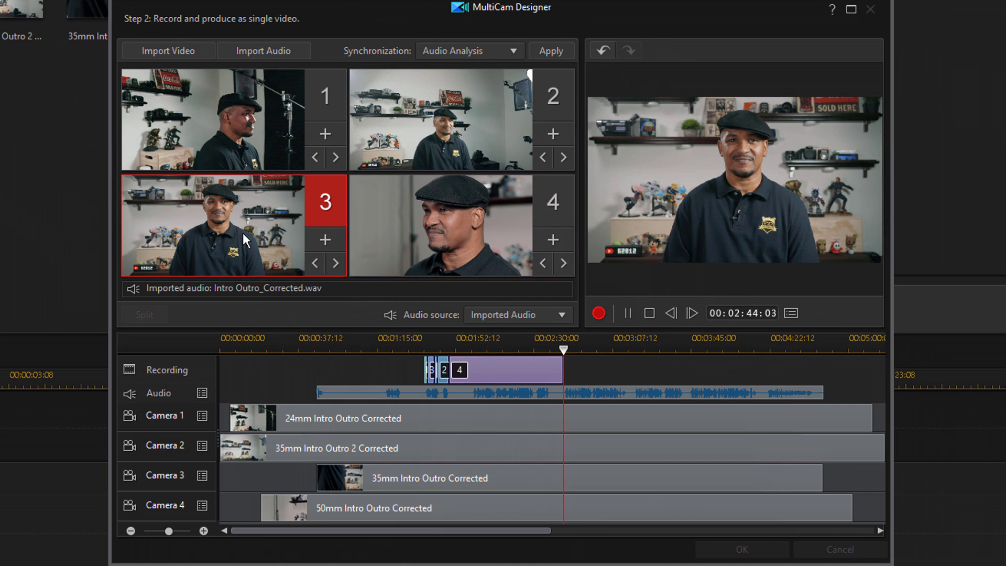
click(446, 227)
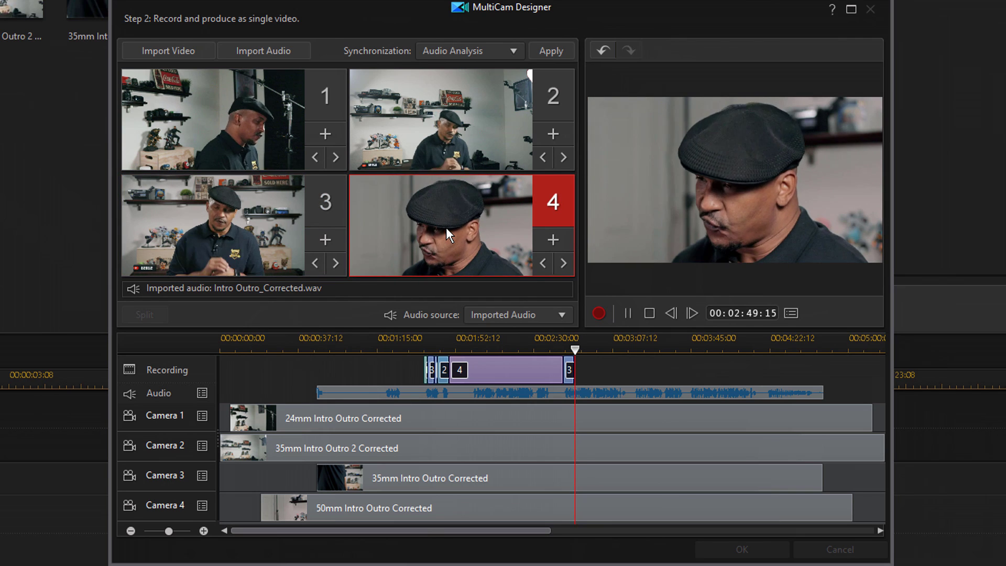
click(264, 123)
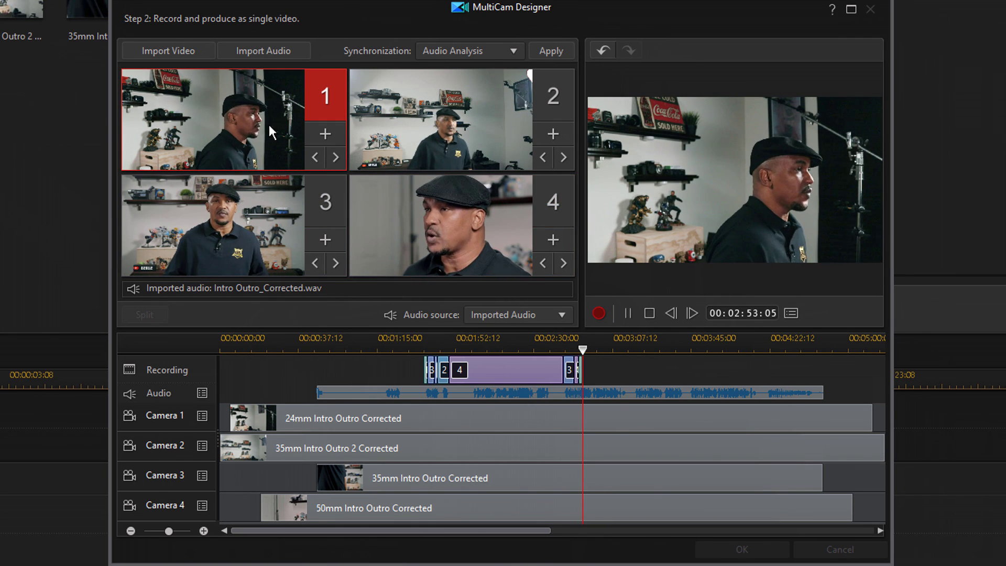
click(479, 238)
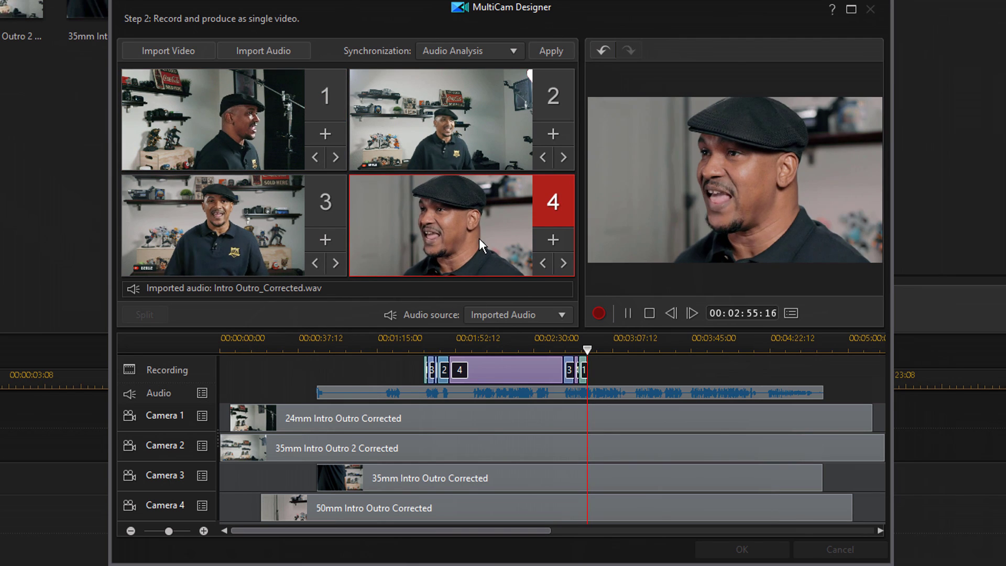
click(242, 223)
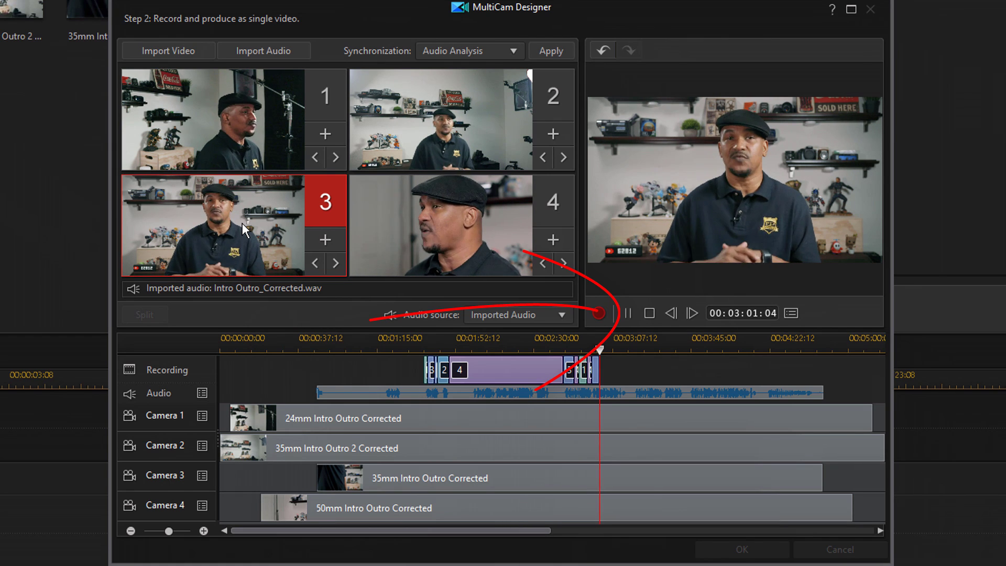
click(627, 314)
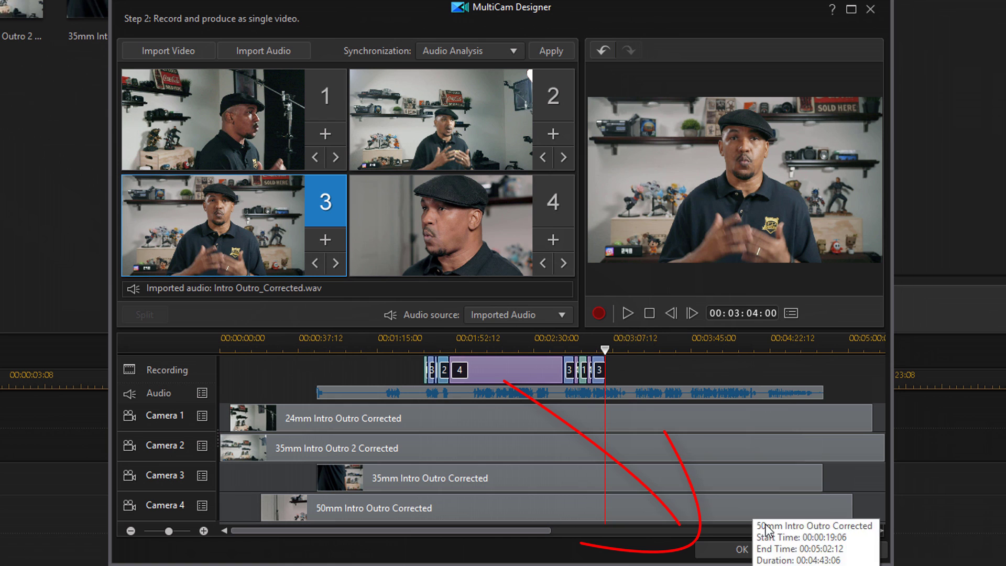
click(752, 548)
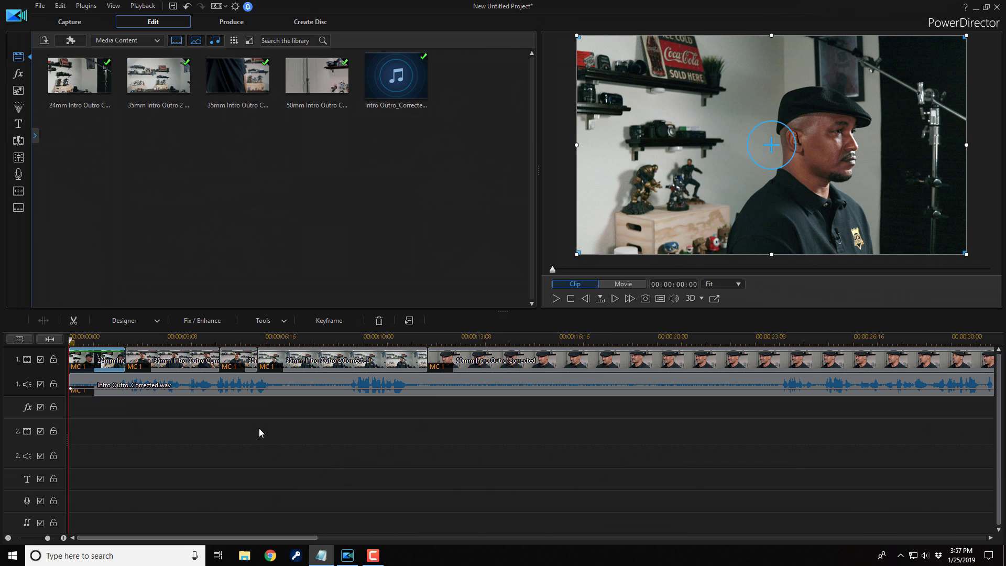
Step: Play the first 12 seconds of the multicam edit on the timeline, then stop
key(space)
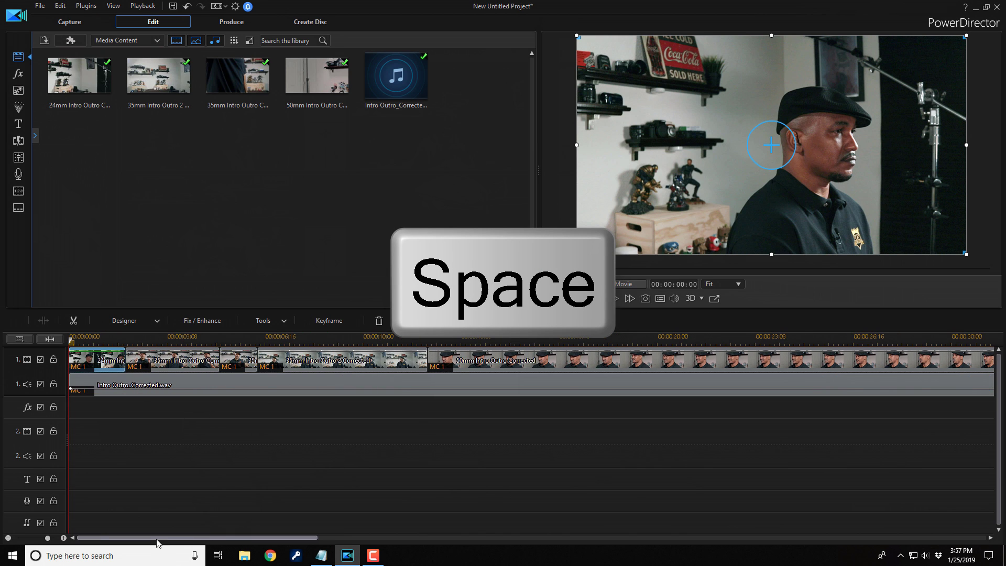
key(space)
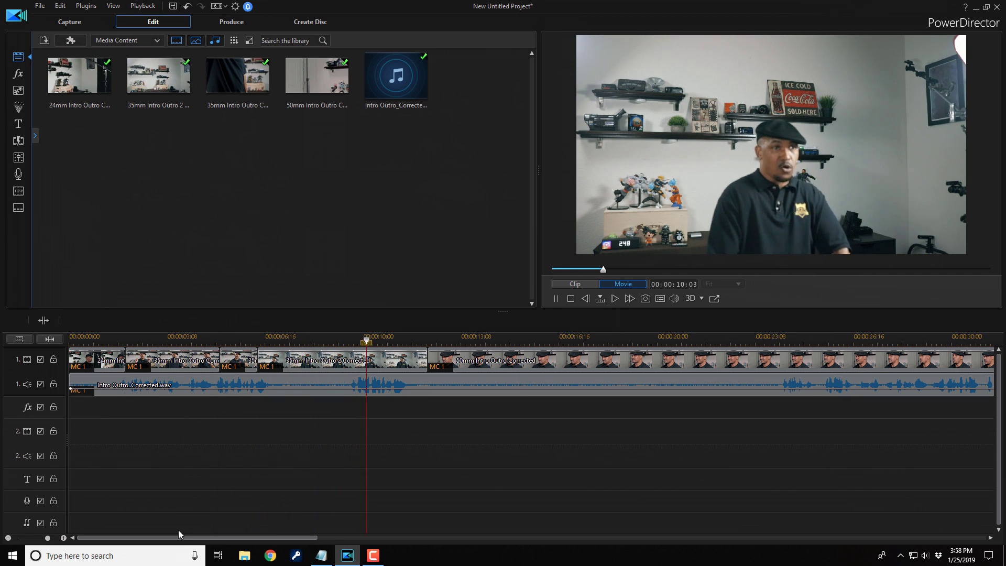
key(space)
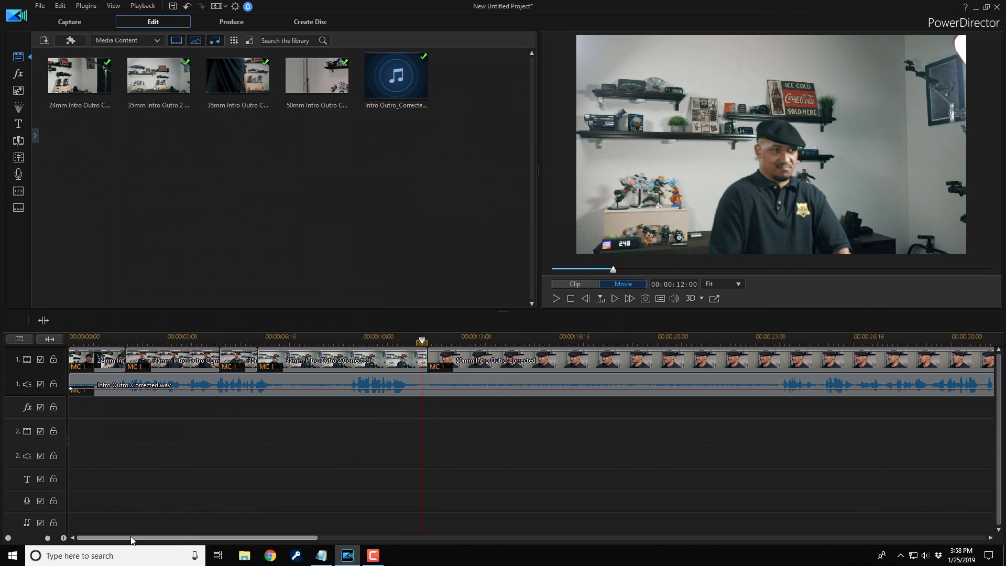
drag(196, 535, 578, 537)
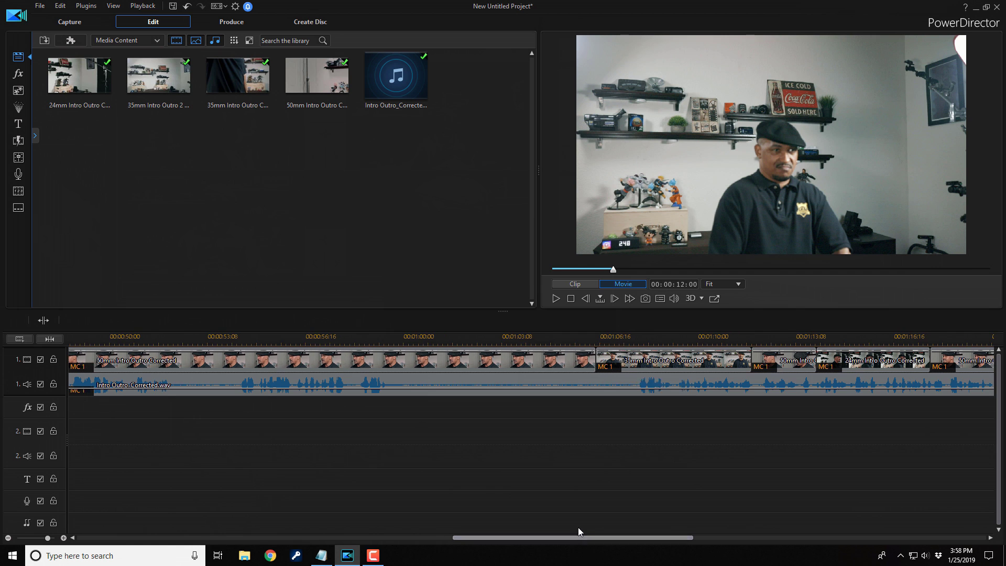
Step: Play the multicam edit from about 1:06 to 1:22, then stop
click(589, 340)
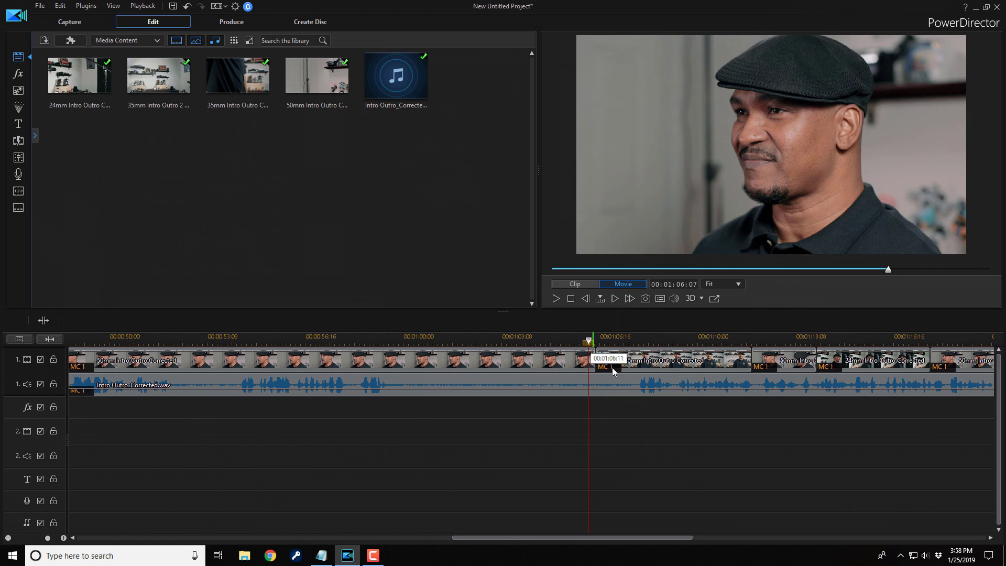
key(space)
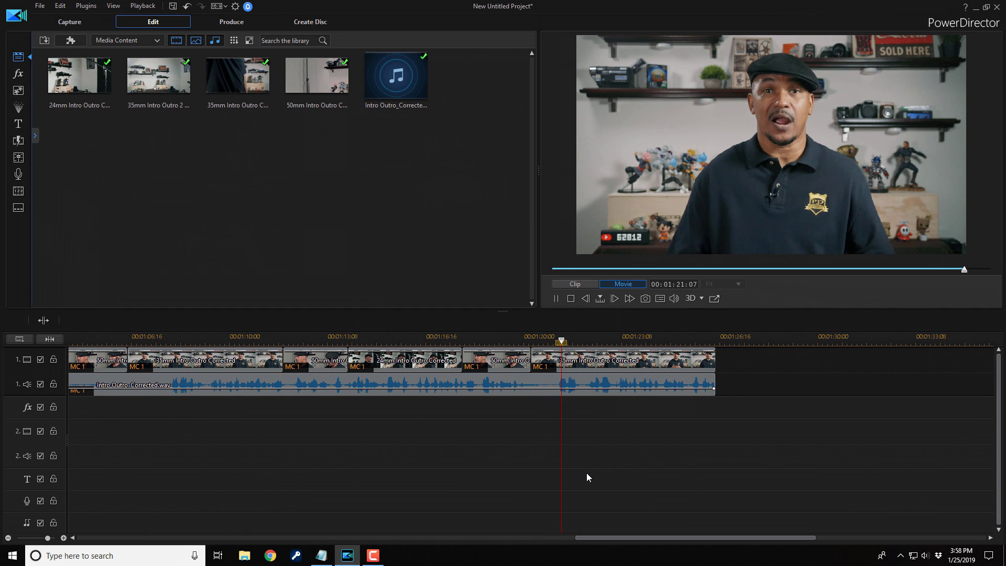
key(space)
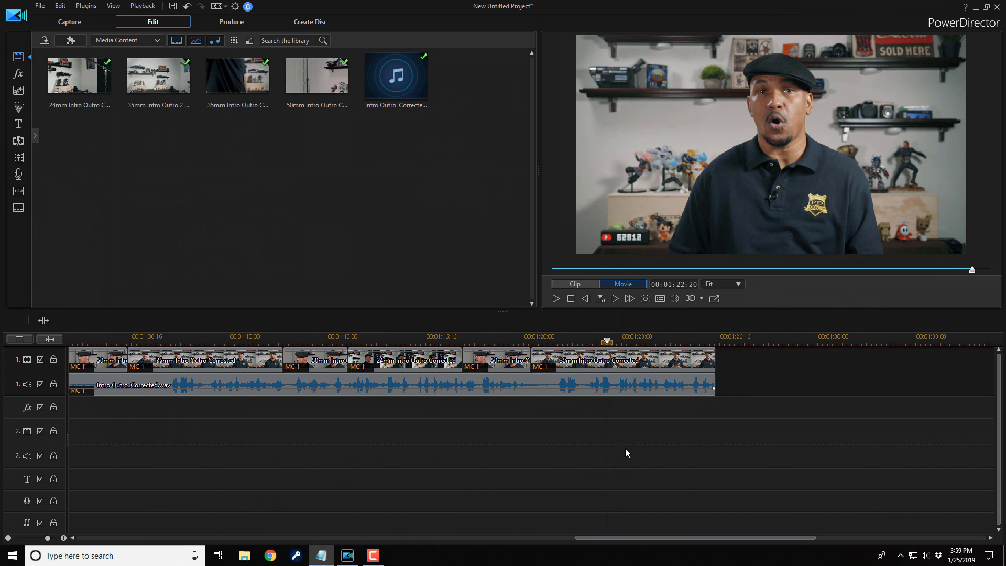